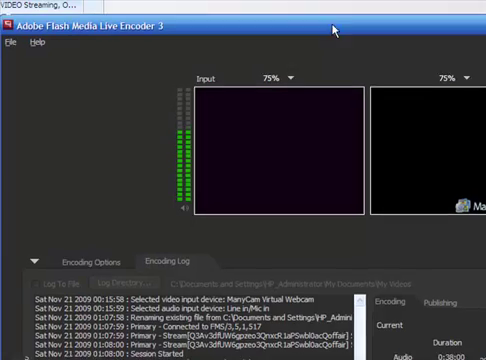
# - Move the Flash Media Live Encoder window aside and switch to the Ustream page
pyautogui.moveTo(311, 37); pyautogui.dragTo(388, 16)
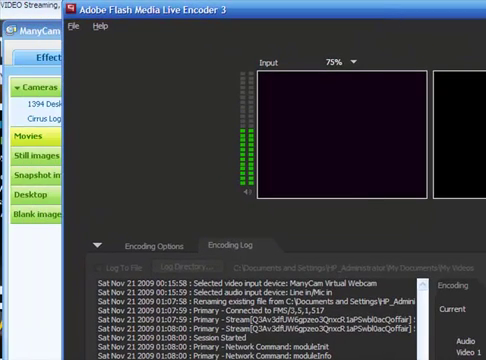
pyautogui.hotkey('alt', 'Tab')
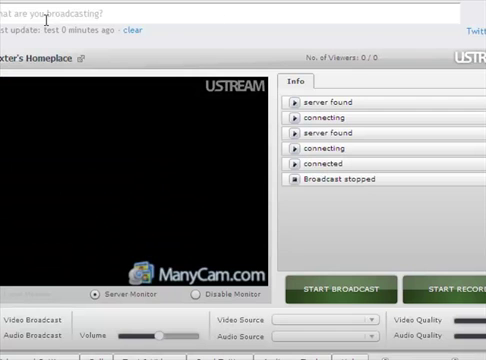
# - Begin editing the 'What are you broadcasting?' status line in the broadcast console
pyautogui.click(103, 13)
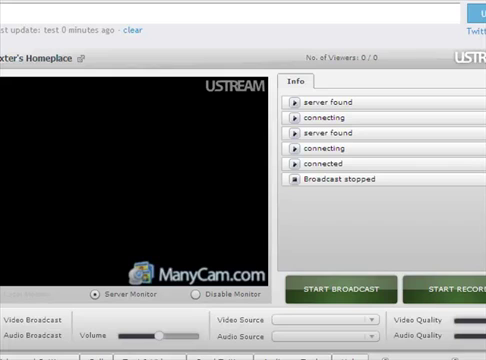
pyautogui.write('-')
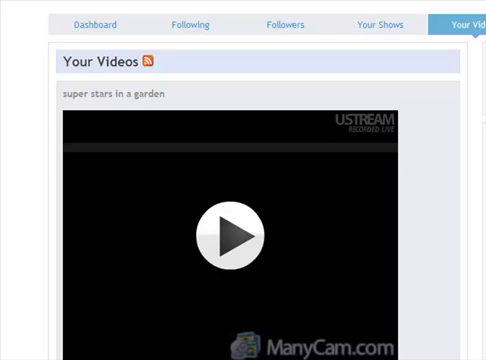
# - Start playback of 'super stars in a garden' in its Your Videos player
pyautogui.click(224, 236)
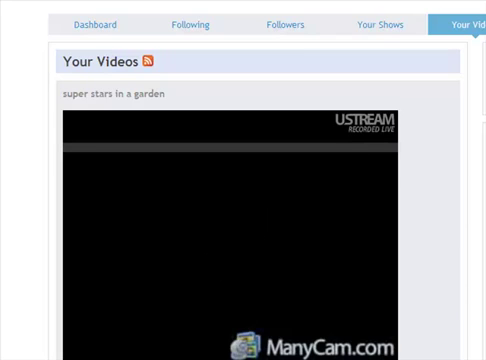